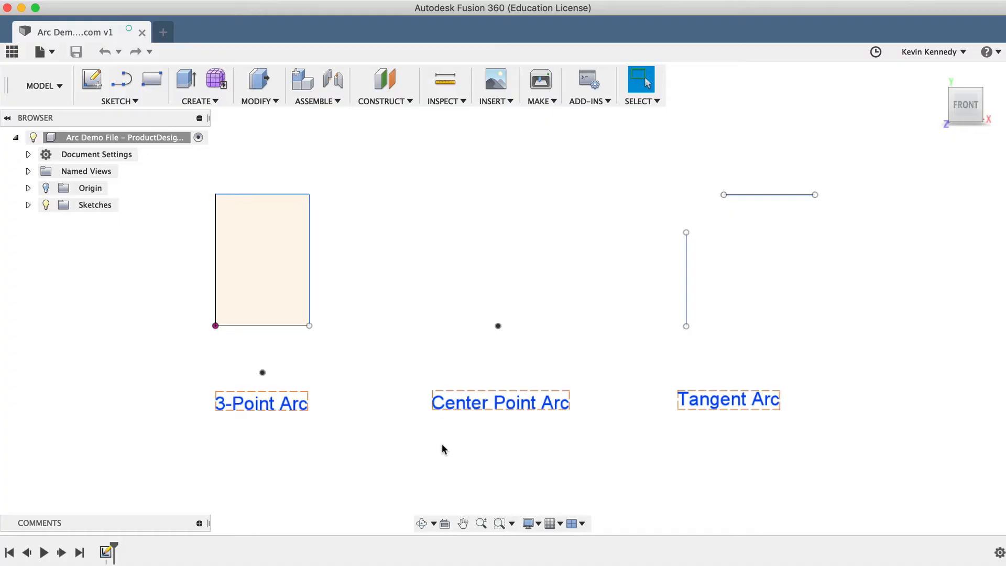
left_click(130, 103)
mouse_move(131, 177)
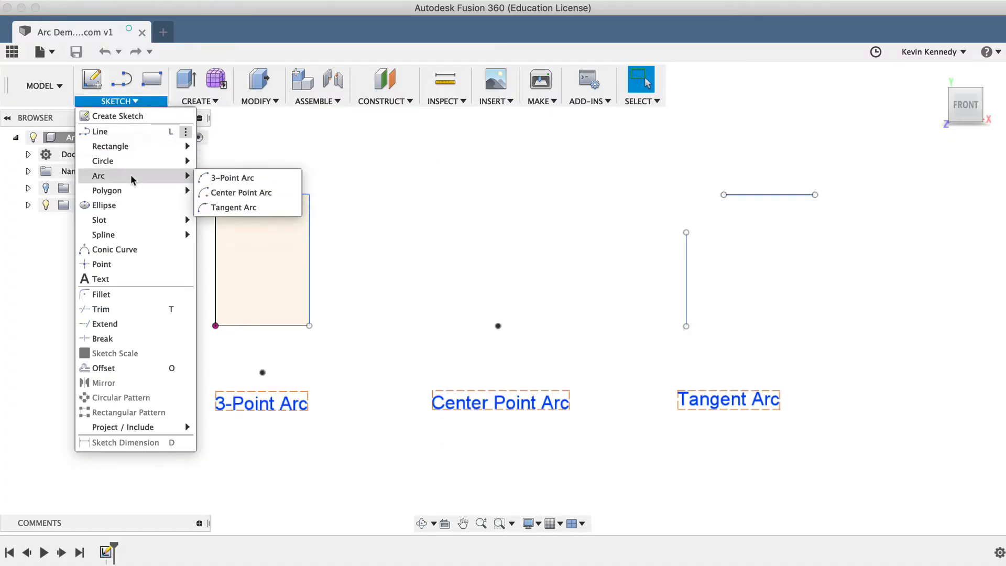
left_click(521, 213)
right_click(520, 211)
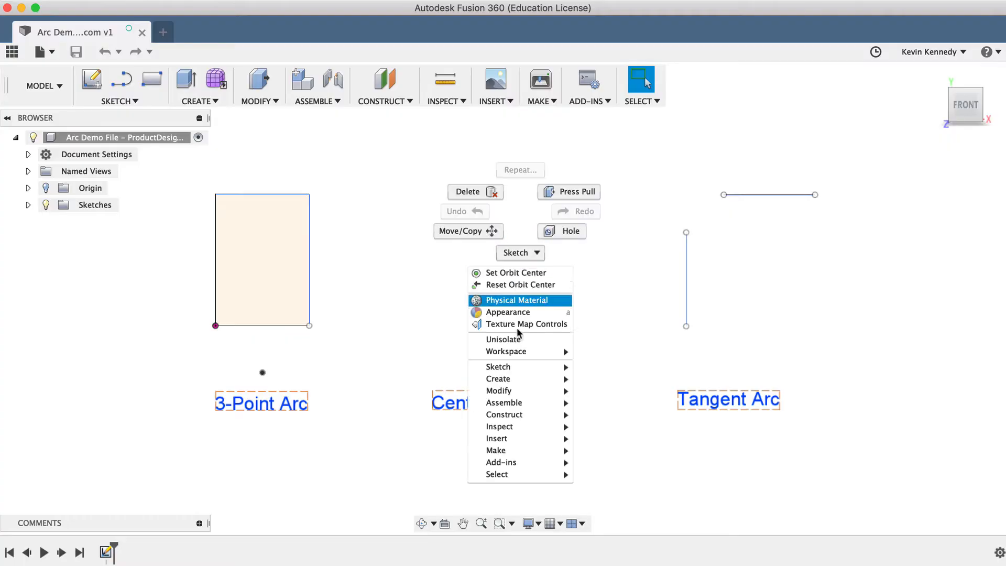
mouse_move(517, 368)
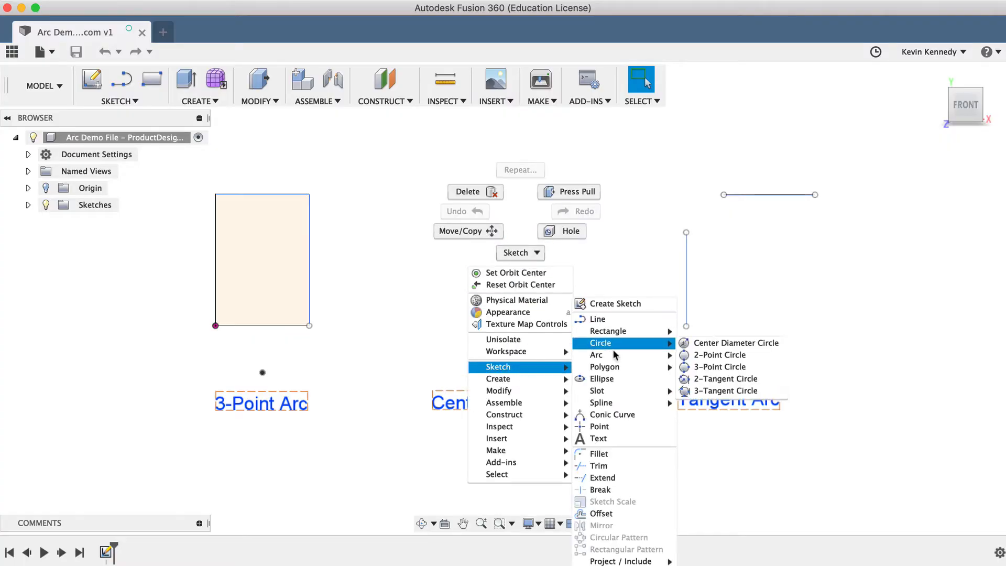
mouse_move(614, 355)
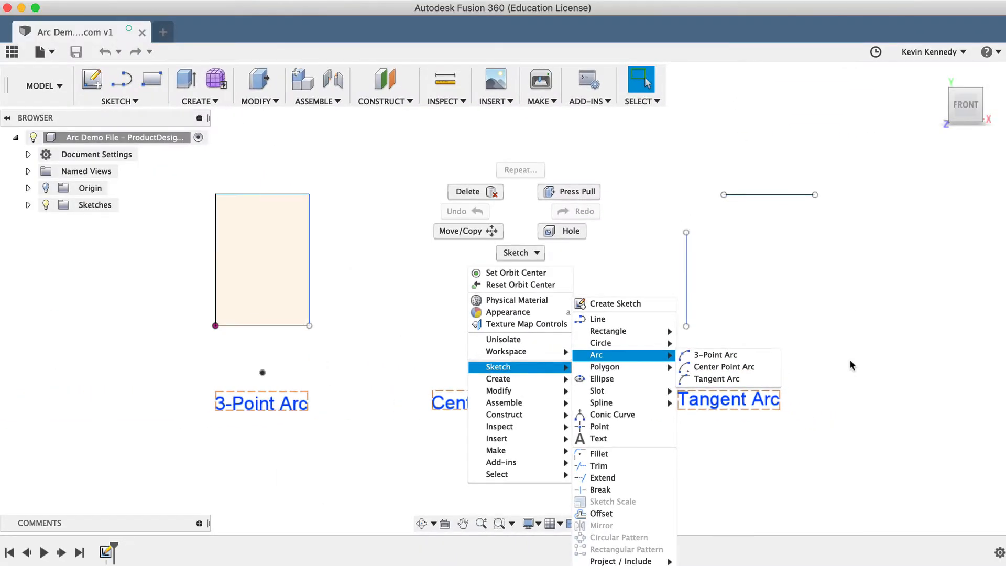
left_click(999, 328)
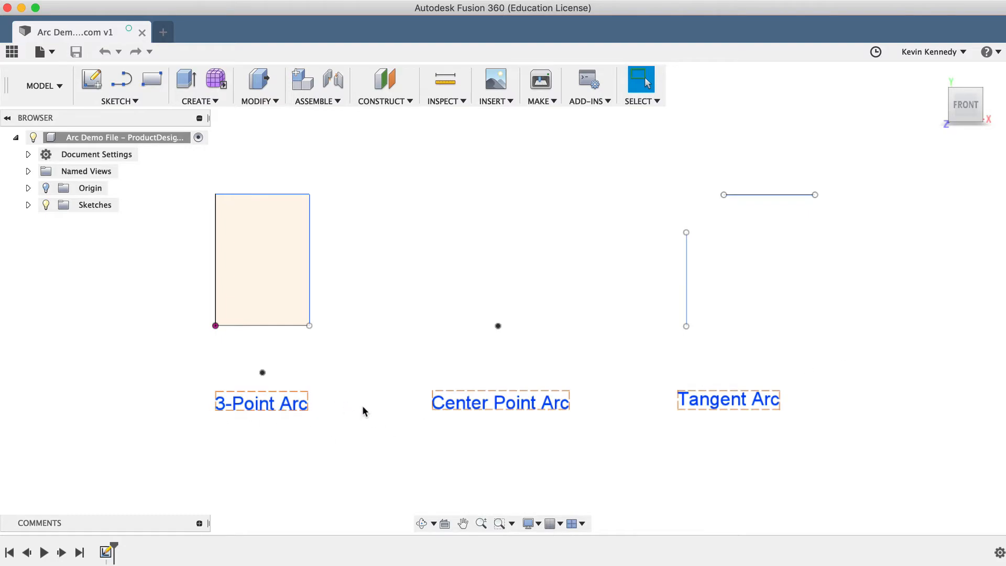
- Edit the existing sketch and draw a 3-point arc between the rectangle's two lower corners, passing through the point below it
double_click(105, 551)
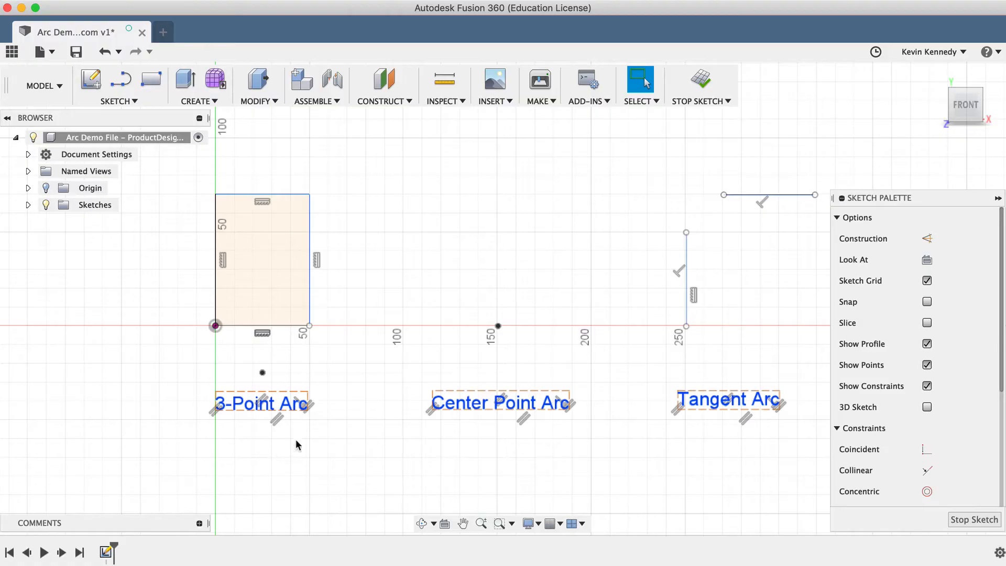
right_click(362, 264)
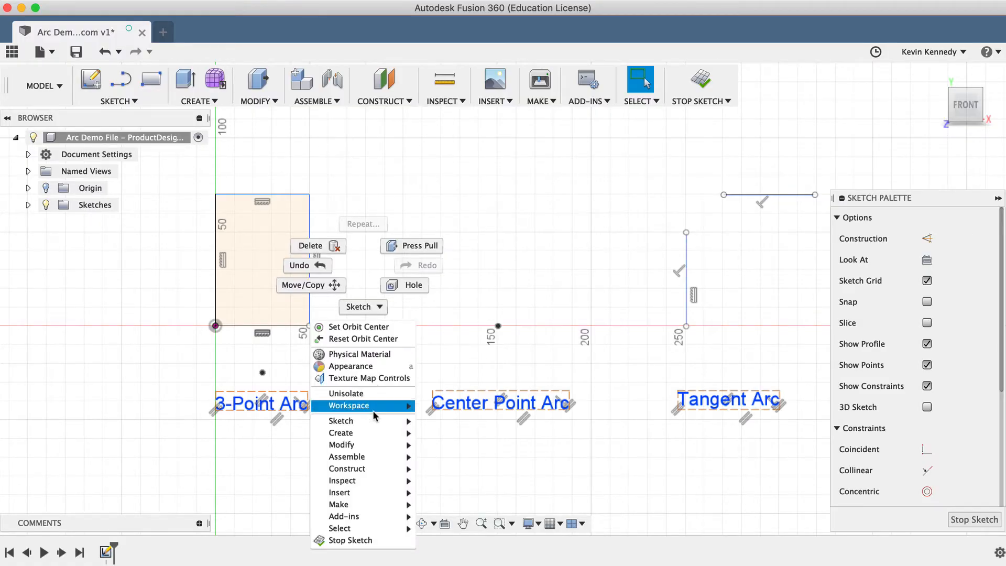
mouse_move(375, 421)
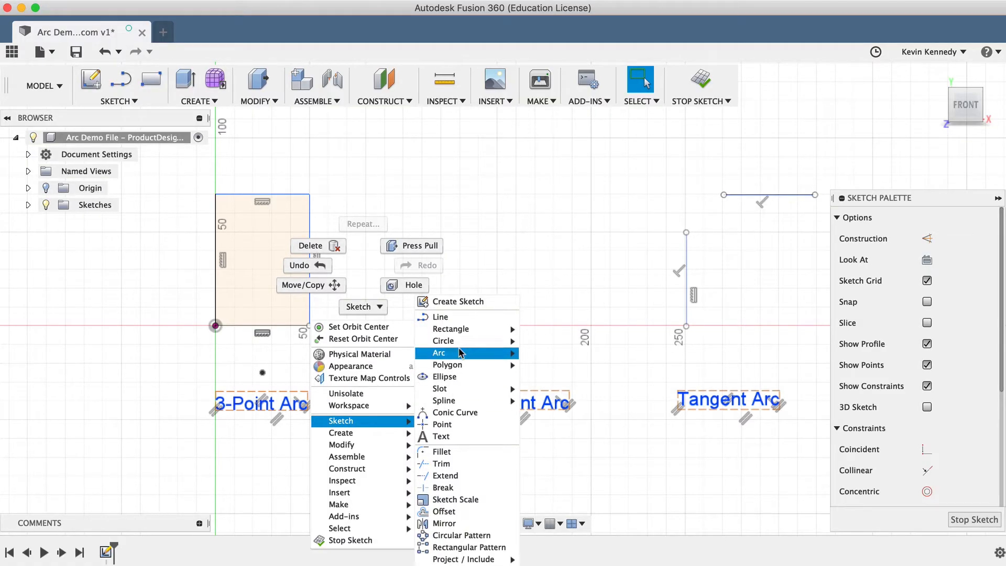
mouse_move(462, 353)
left_click(558, 357)
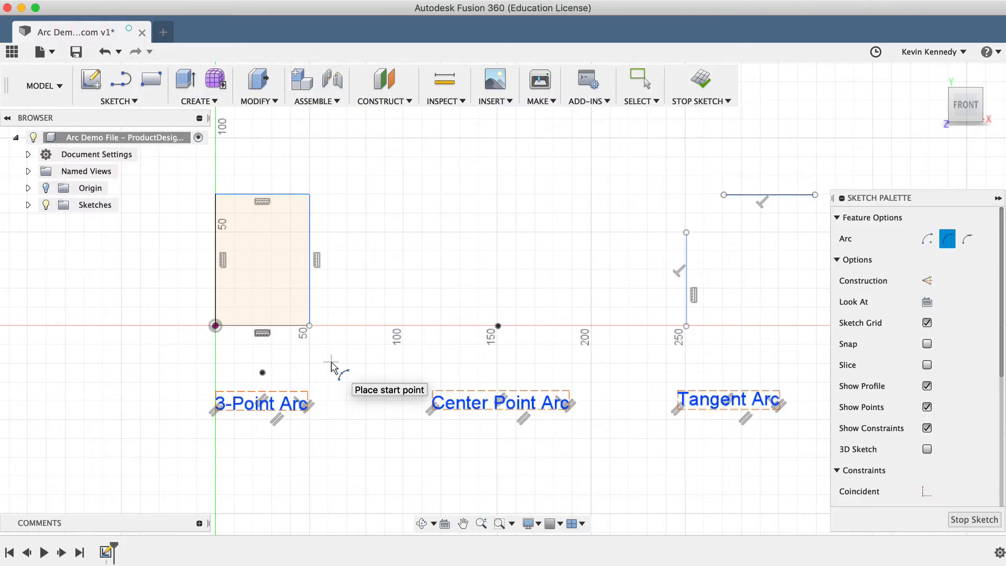
left_click(215, 326)
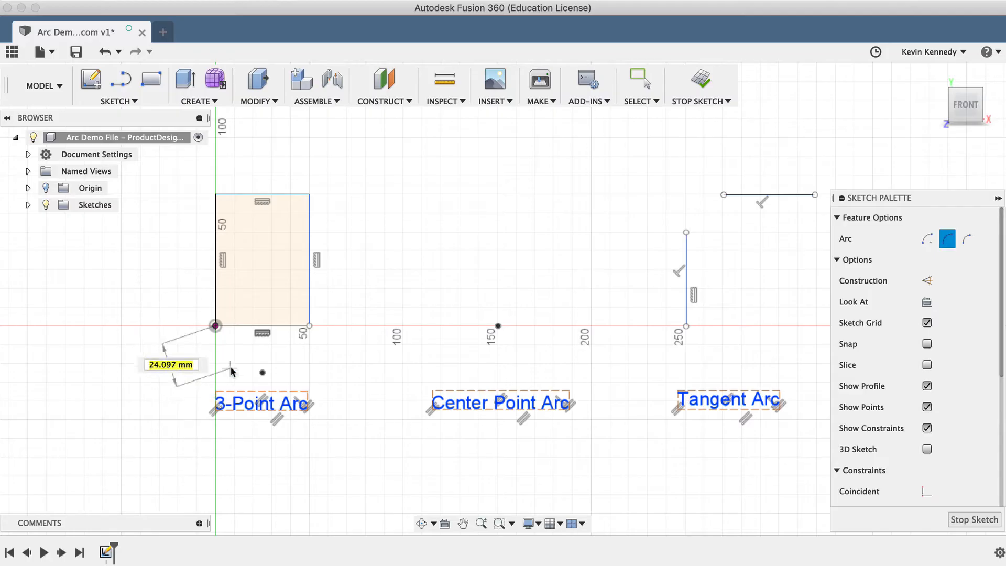
left_click(309, 326)
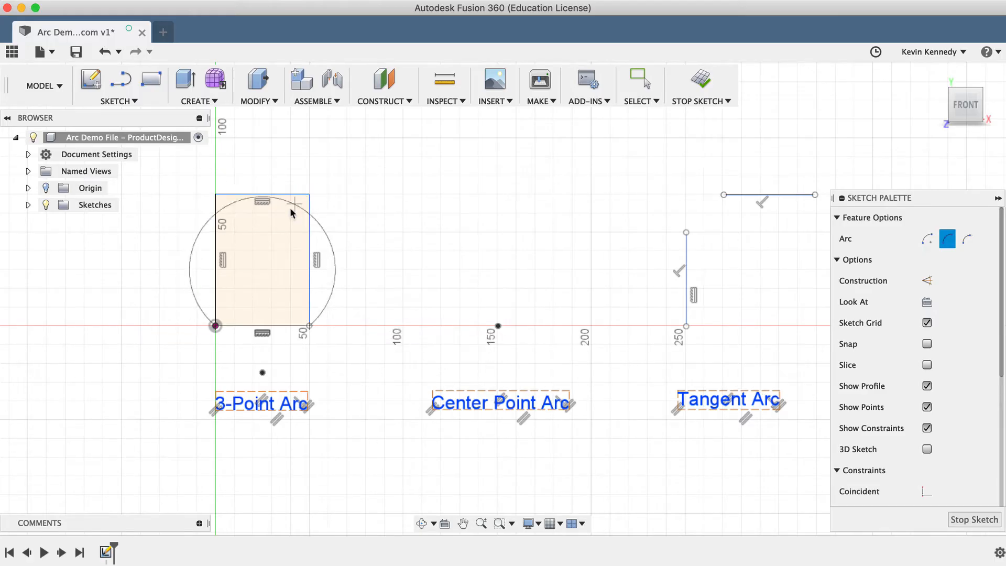
left_click(262, 373)
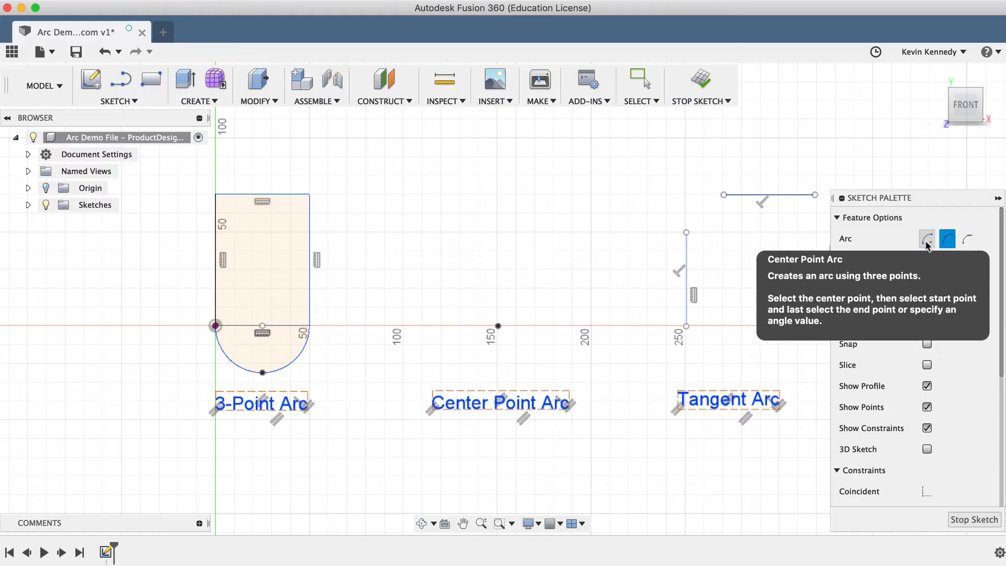
- Draw a center point arc with a 20 mm radius and 130° sweep, centered on the point above the Center Point Arc label
left_click(927, 240)
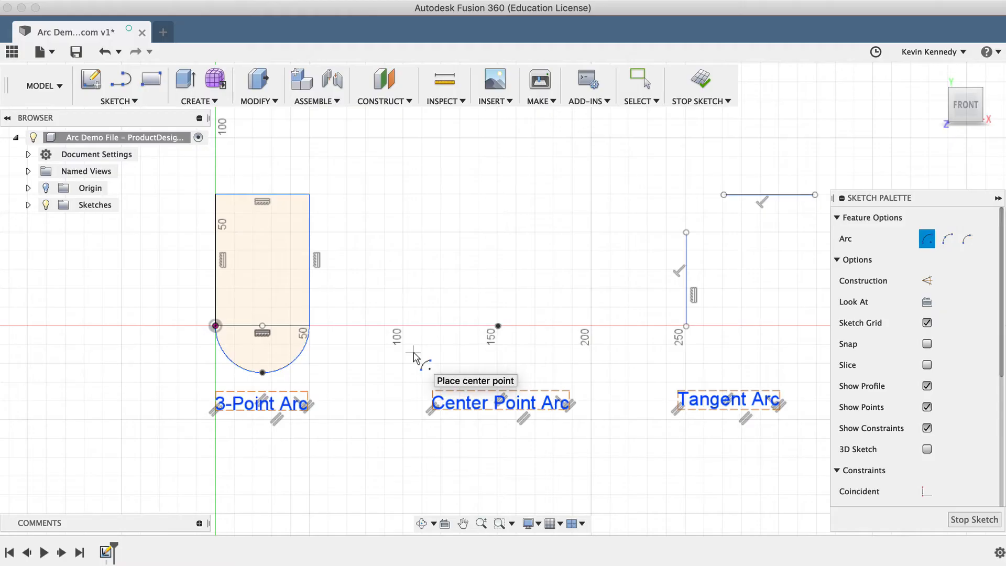
left_click(498, 327)
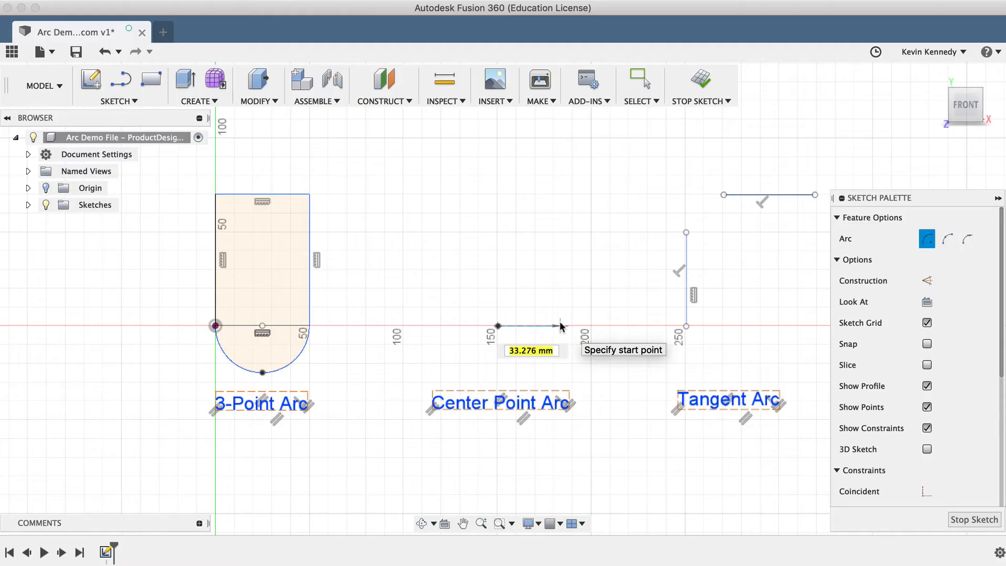
type("20")
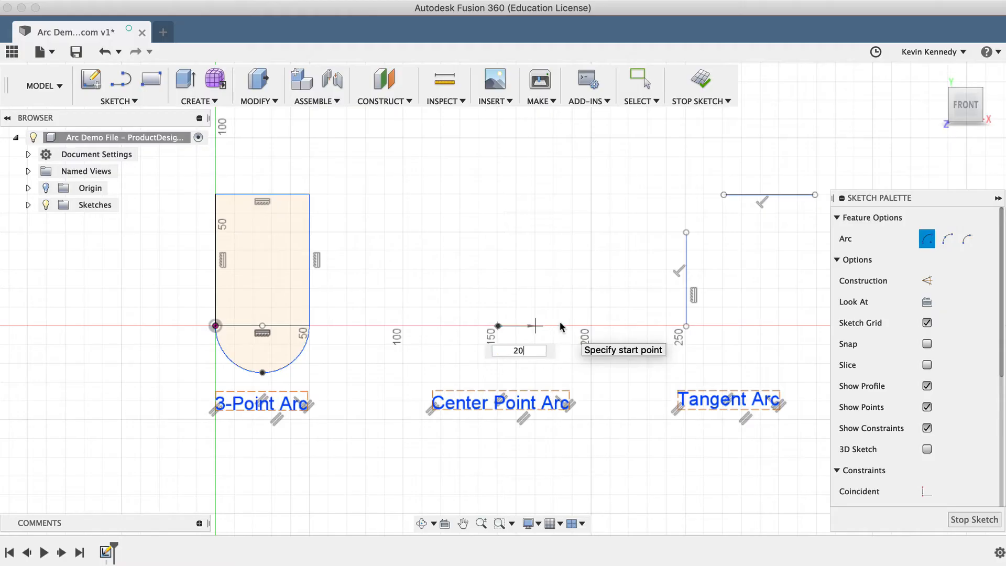
key("Tab")
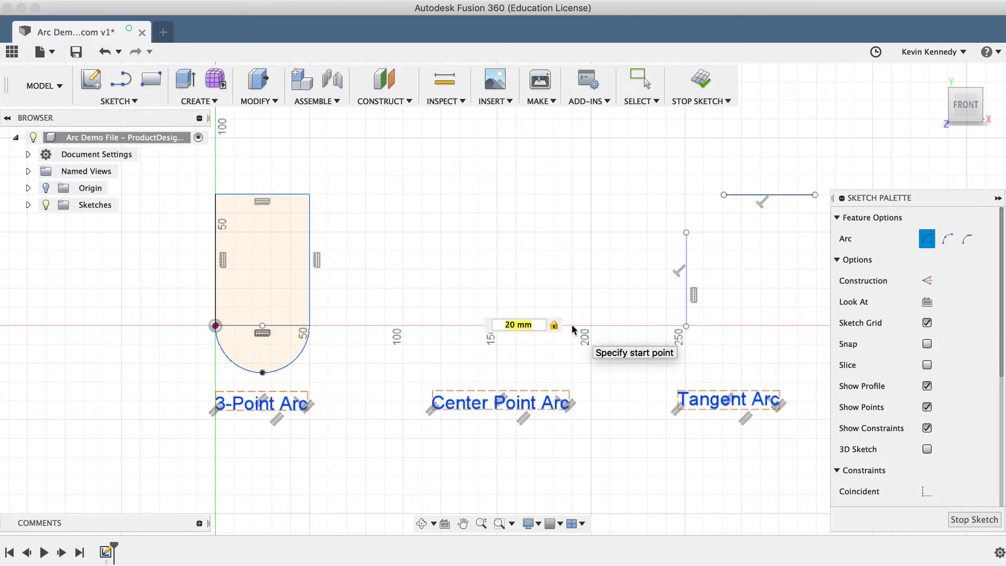
left_click(573, 327)
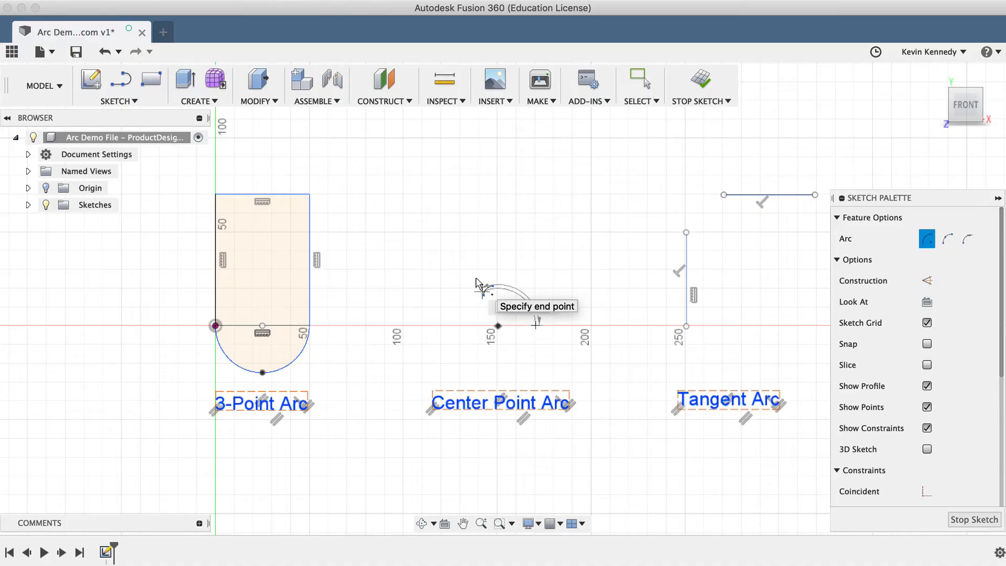
type("130")
key("Return")
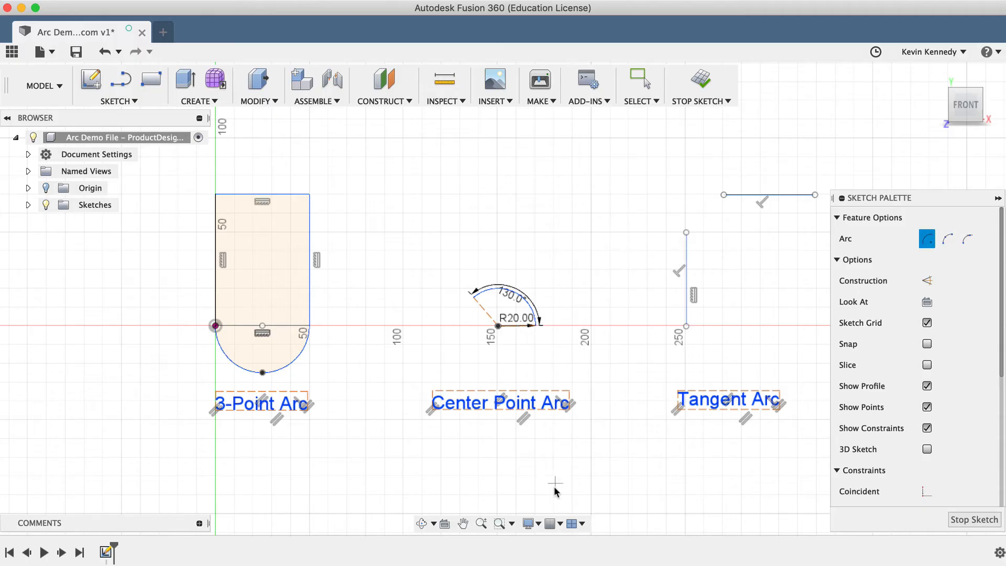
- Draw a concentric center point arc with a 30 mm radius and 130° sweep around the same center point, starting on the horizontal axis
scroll(552, 483, "up", 5)
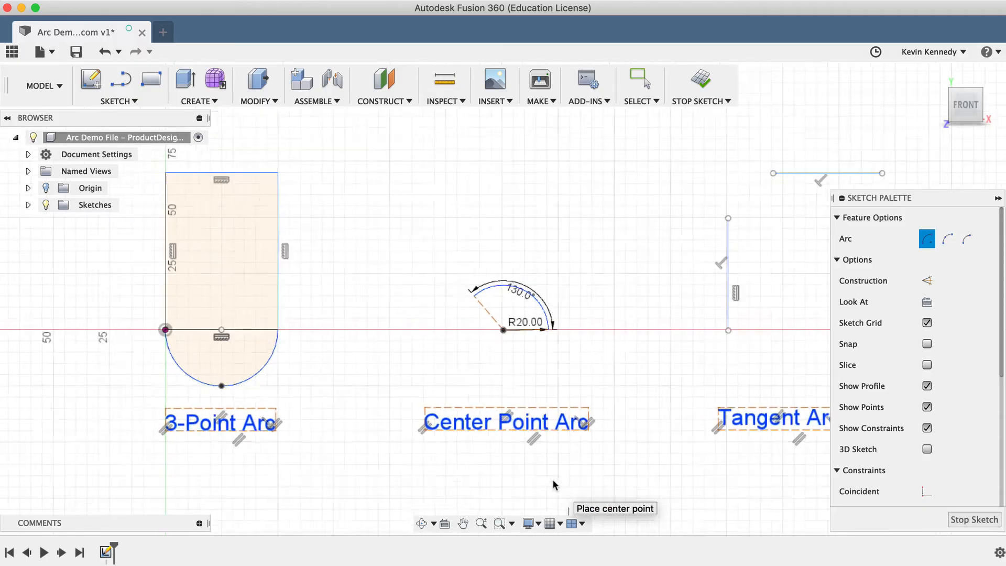
scroll(547, 485, "up", 5)
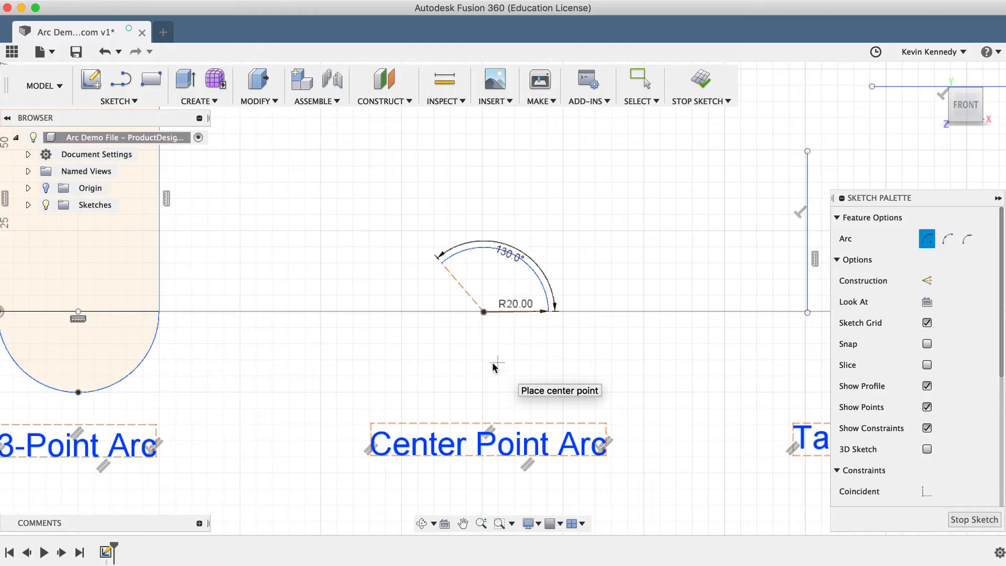
left_click(482, 312)
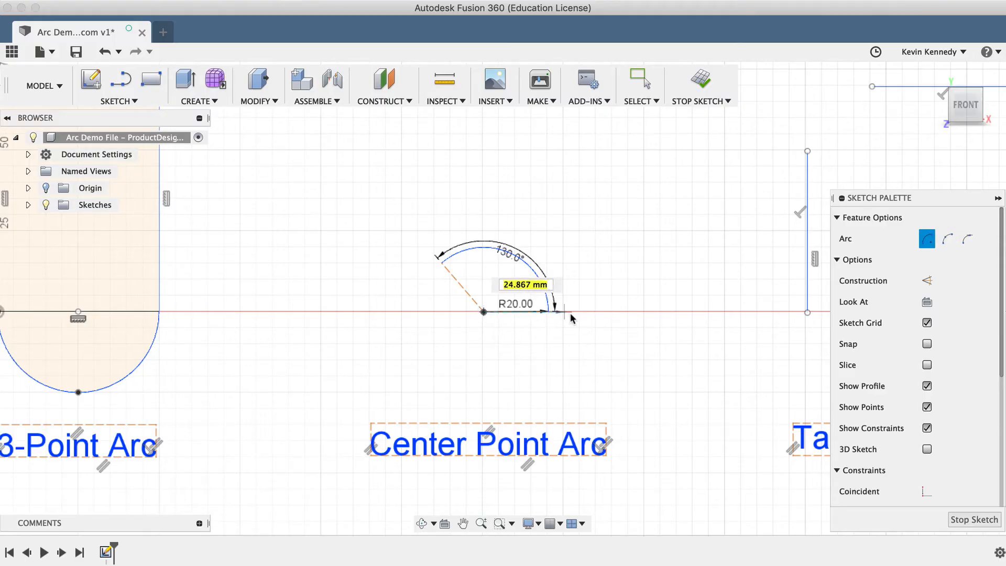
type("30")
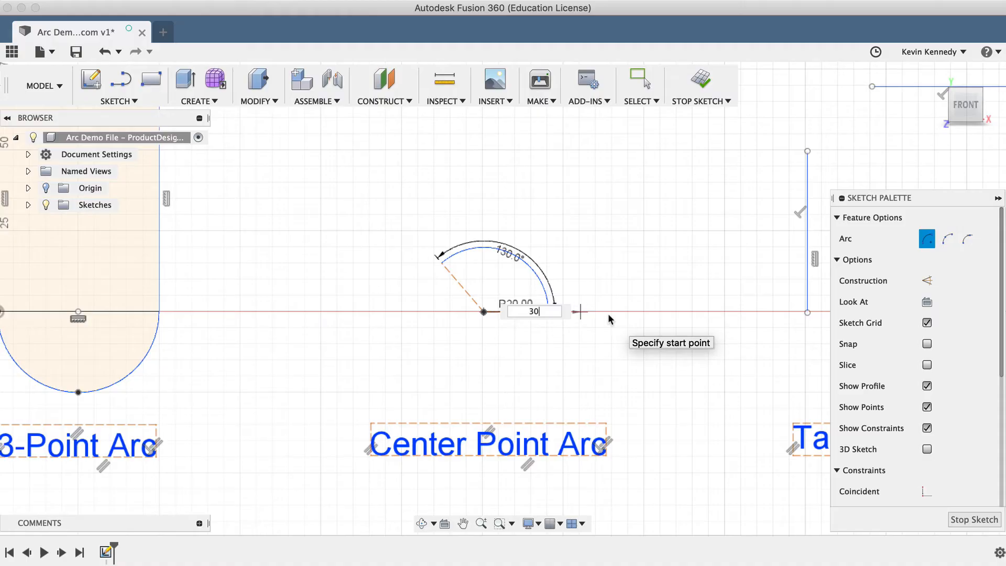
key("Tab")
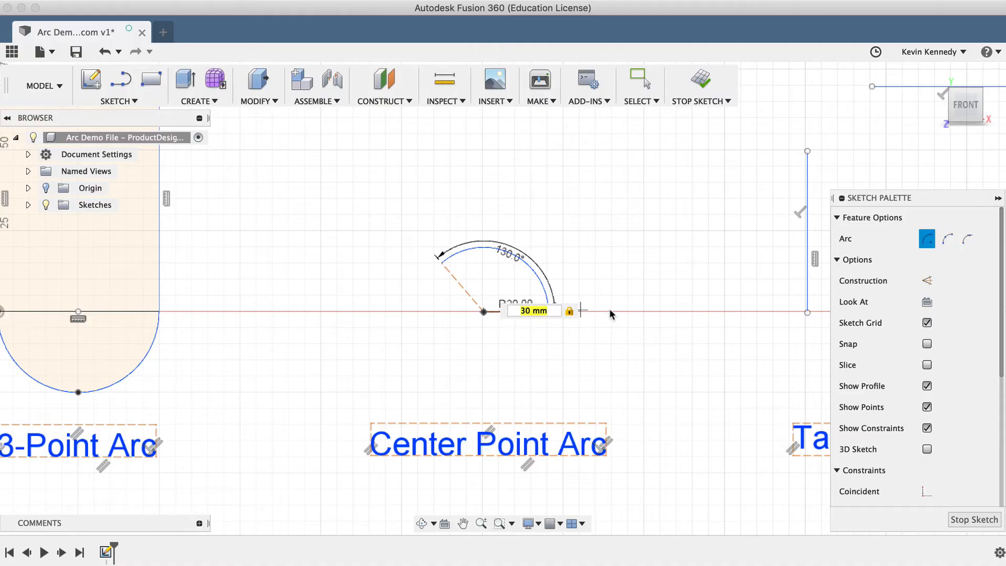
left_click(609, 310)
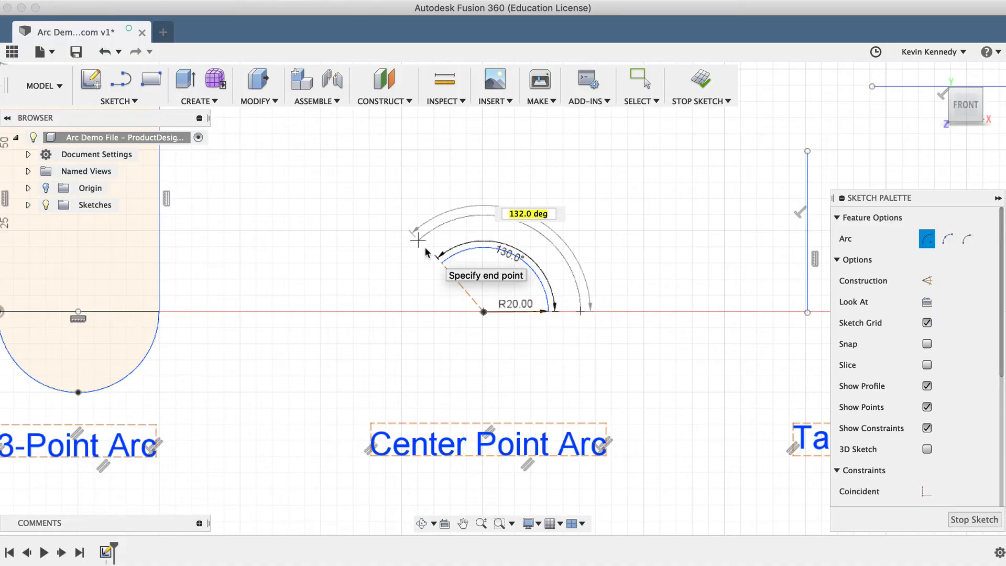
type("130")
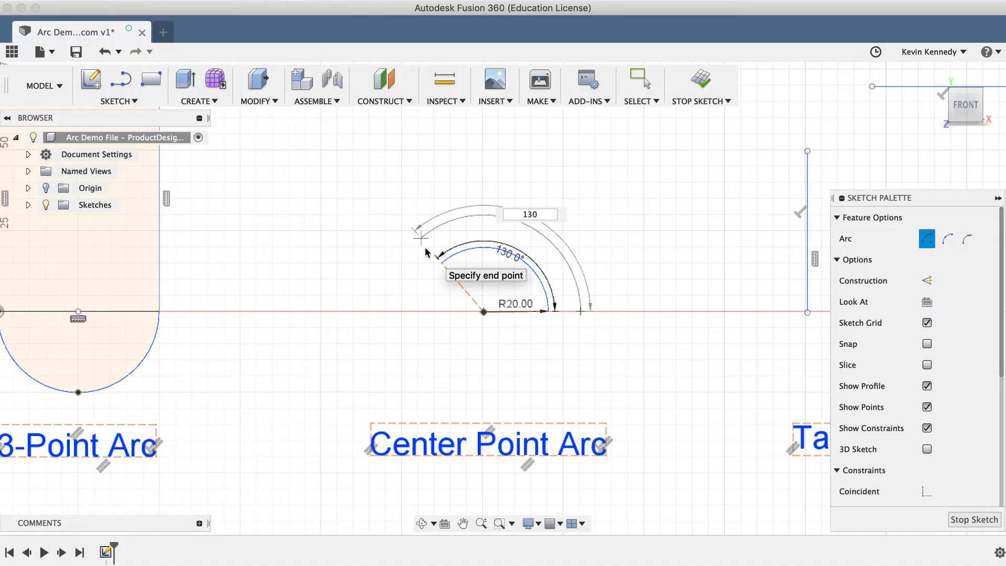
key("Tab")
key("Return")
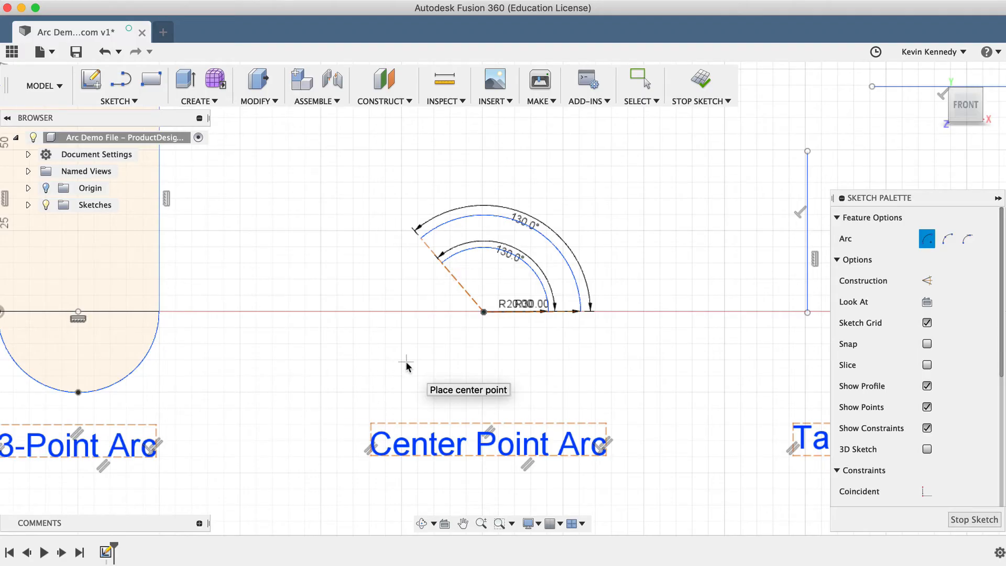
- Close the band between the two concentric arcs by joining their matching endpoints with a straight line at each end
key("l")
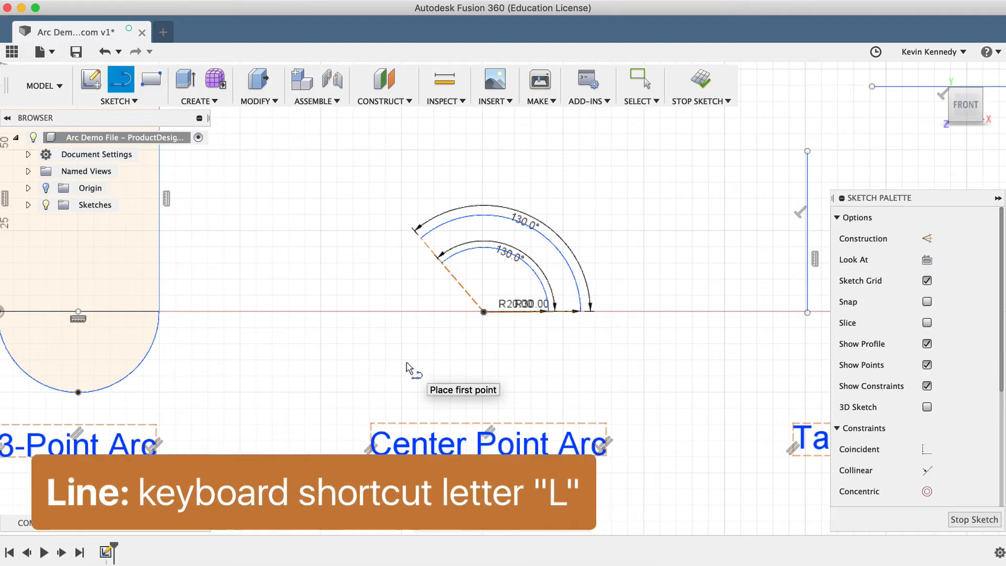
left_click(422, 238)
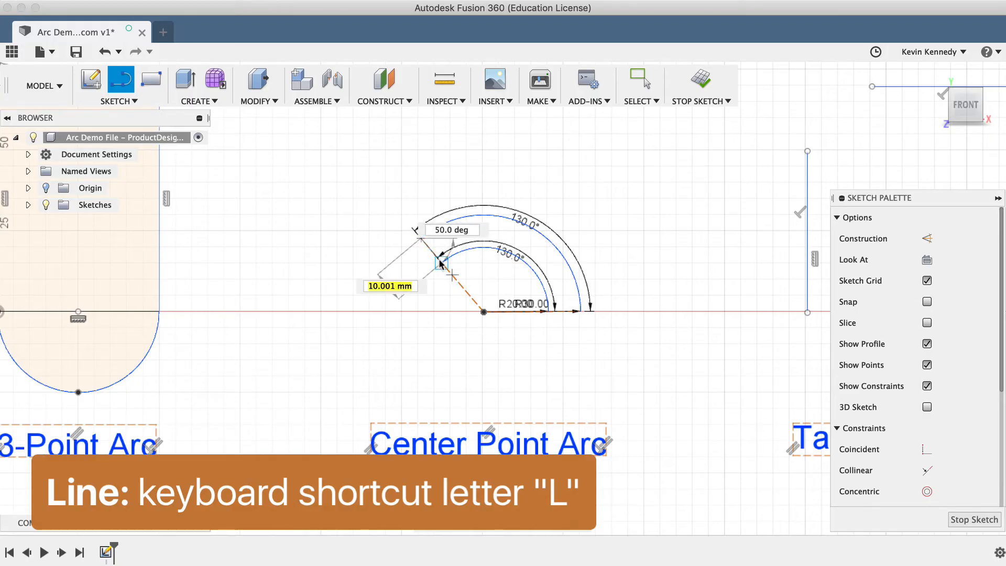
left_click(439, 259)
key("Escape")
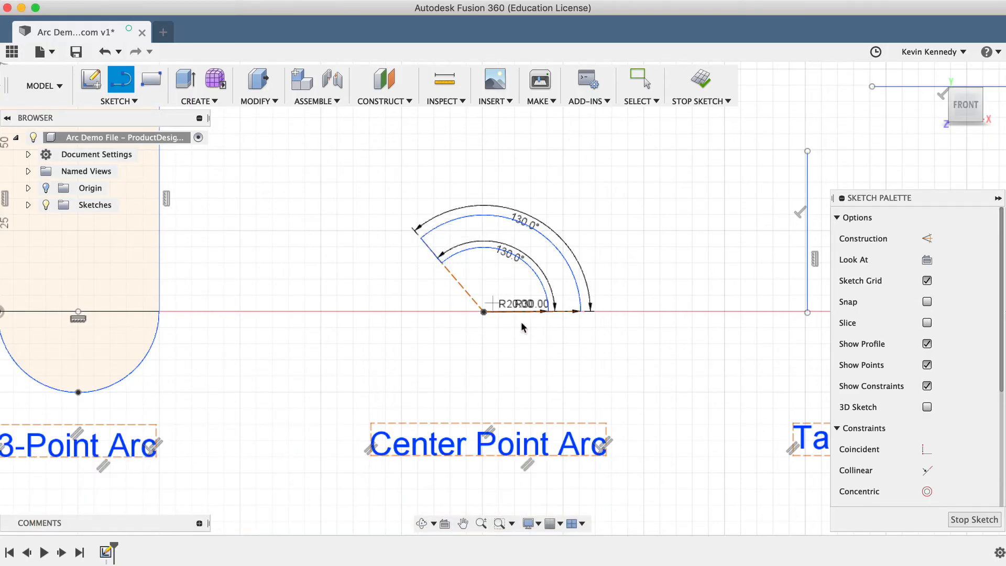
left_click(547, 311)
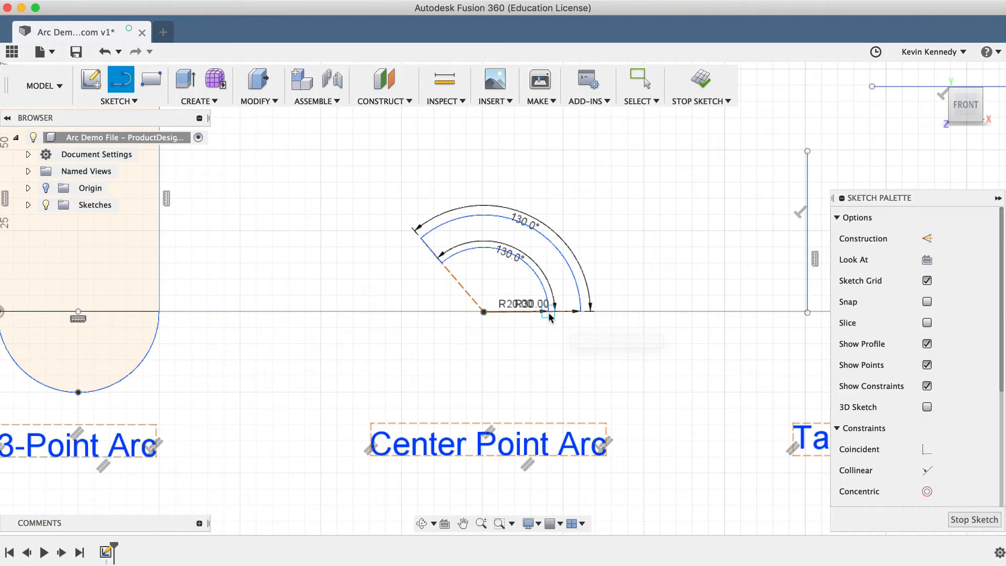
left_click(578, 311)
key("Escape")
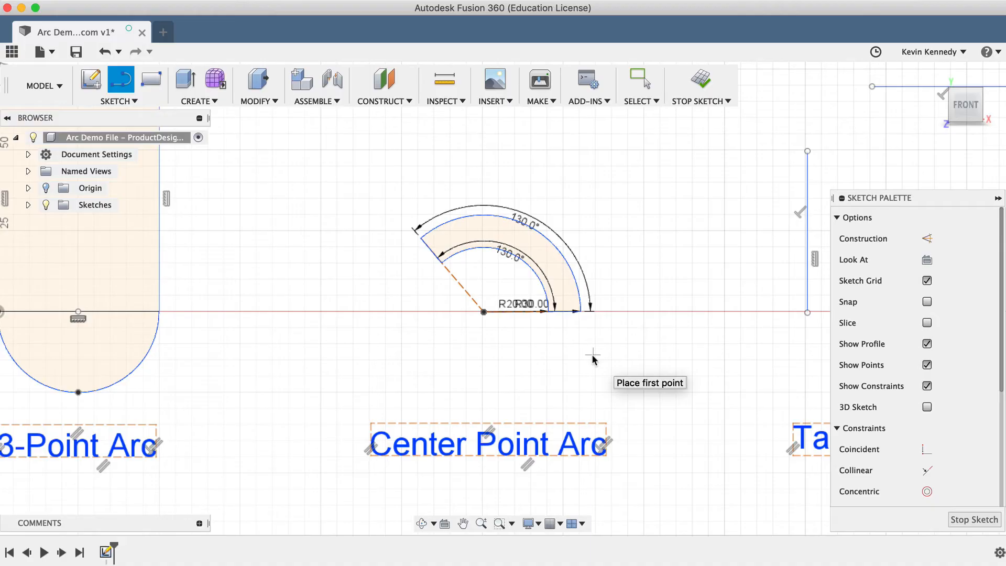
- Draw a tangent arc from the upper end of the vertical line to the near end of the horizontal line above the Tangent Arc label
scroll(592, 356, "right", 15)
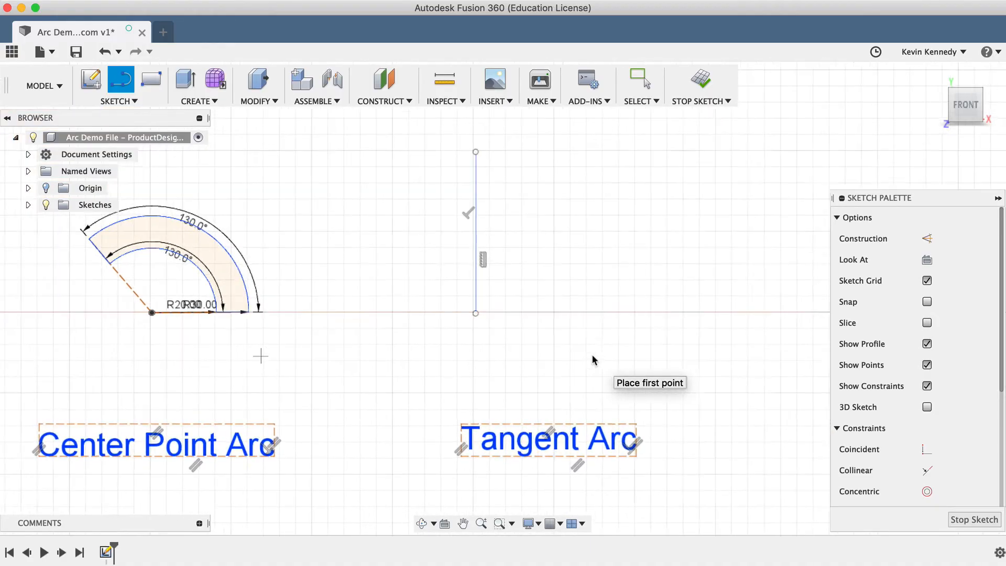
scroll(594, 360, "down", 5)
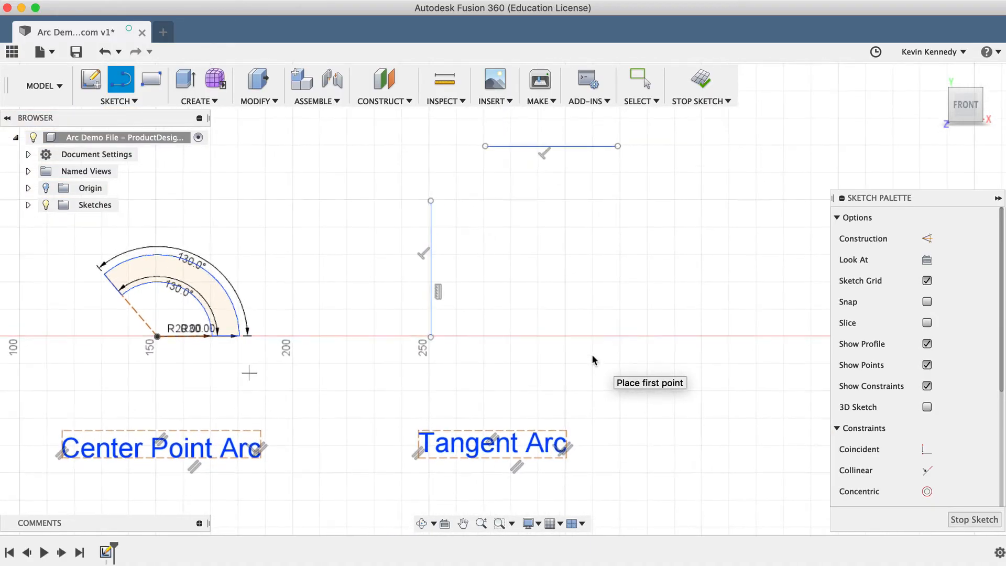
scroll(592, 358, "right", 2)
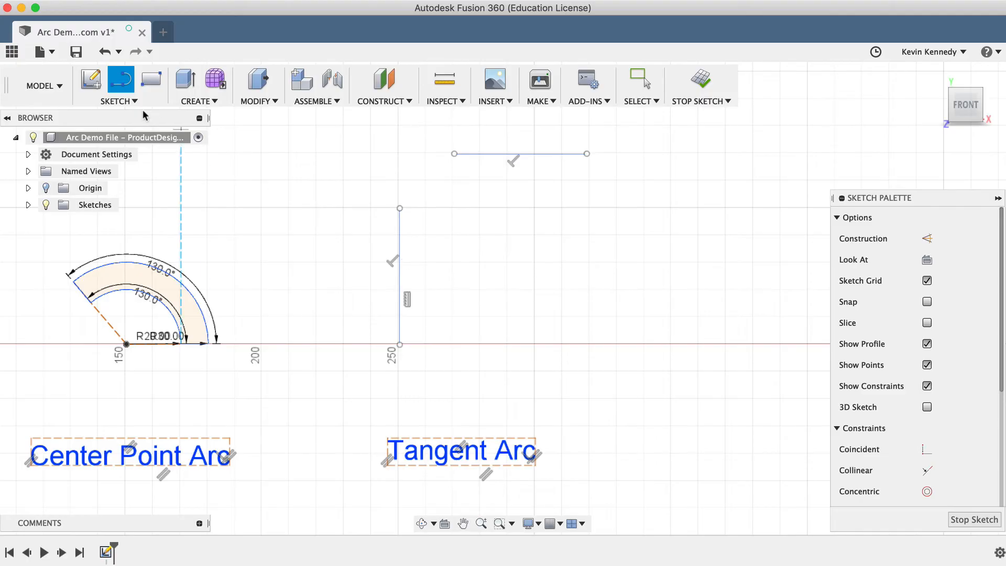
left_click(131, 101)
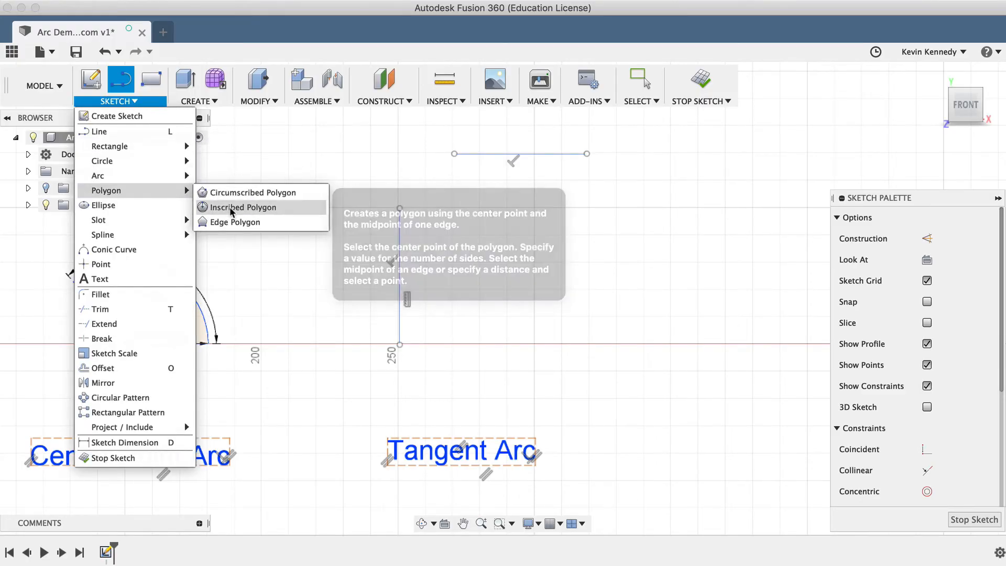
mouse_move(138, 176)
left_click(250, 207)
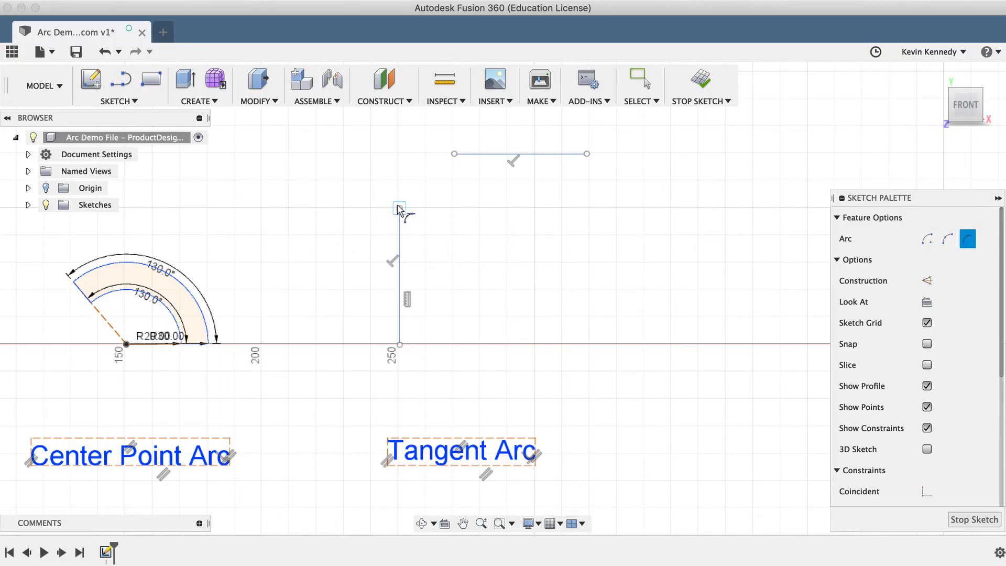
left_click(399, 209)
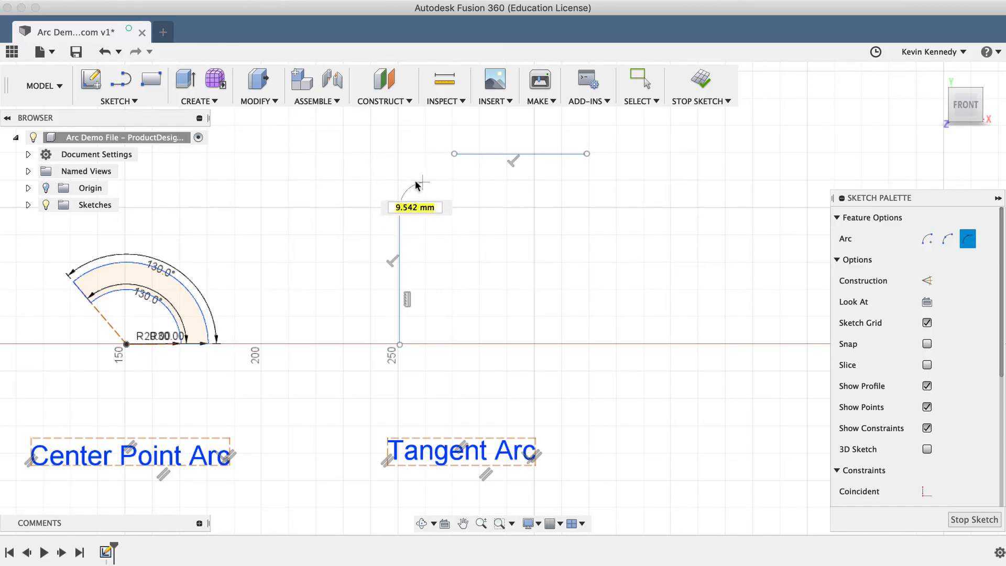
left_click(452, 154)
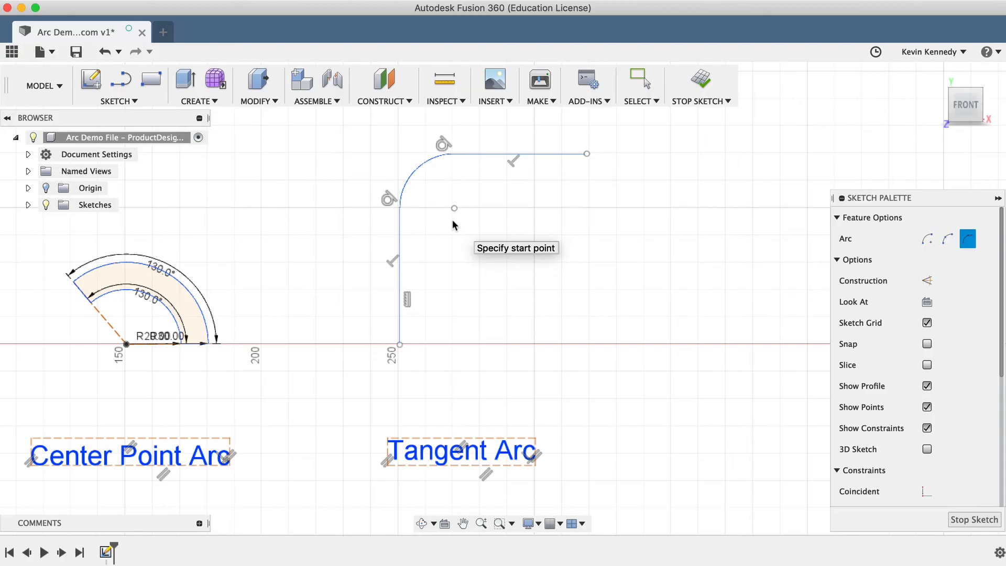
- Beside the tangent arc example, draw a chain of connected lines going up from the horizontal axis, across to the right and partway down
scroll(603, 330, "right", 5)
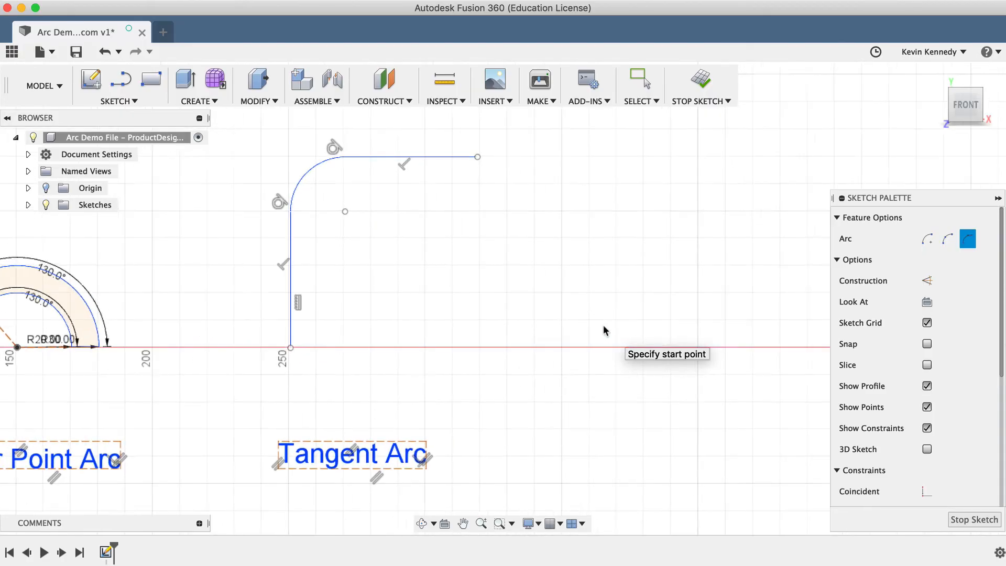
scroll(604, 330, "right", 1)
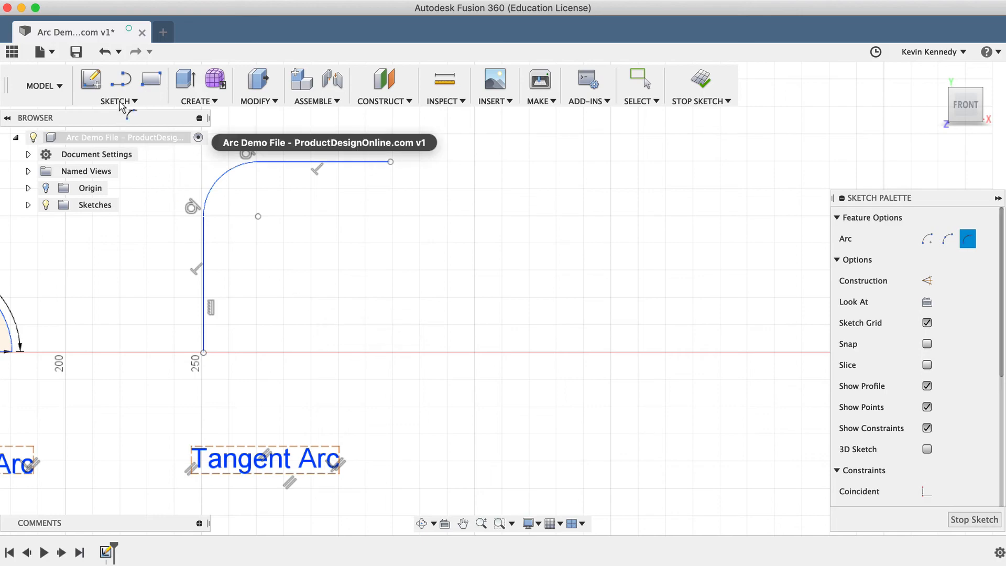
left_click(122, 101)
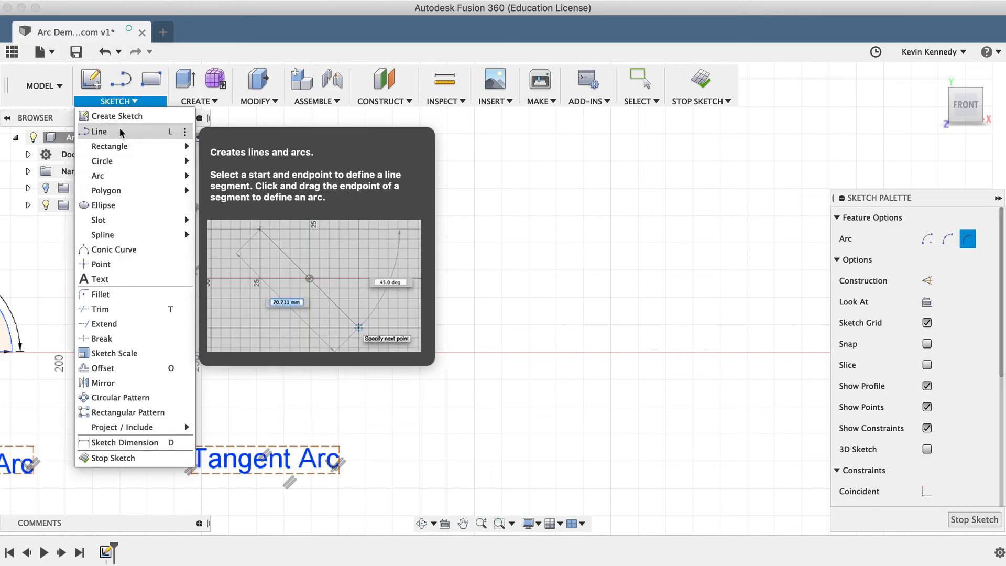
left_click(121, 132)
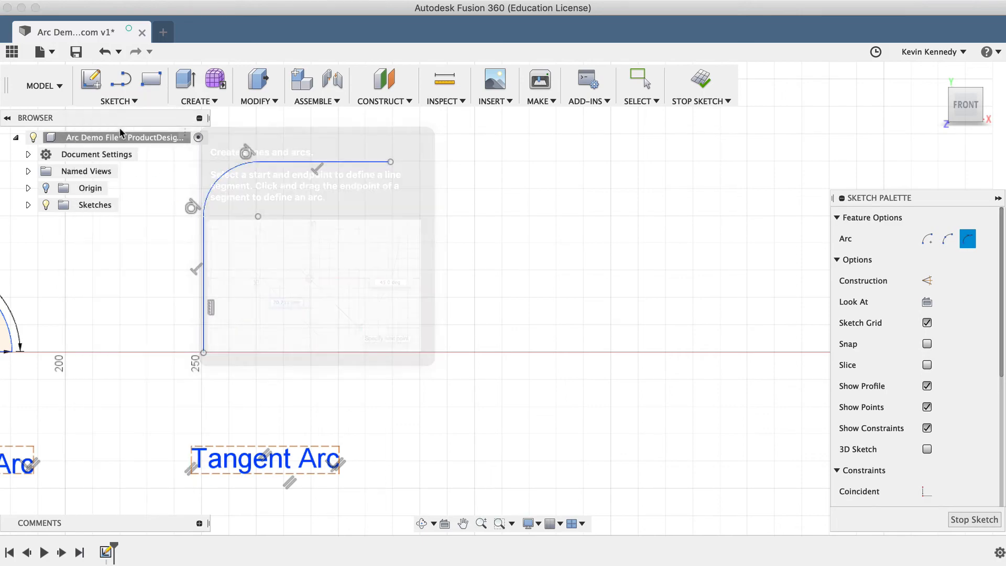
left_click(448, 352)
left_click(448, 216)
left_click_drag(447, 216, 481, 190)
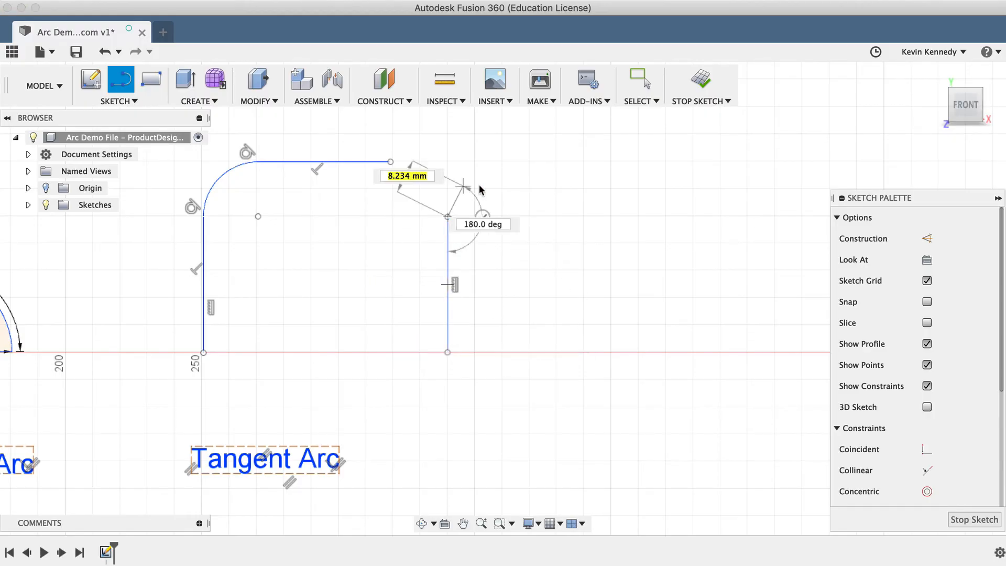
left_click(560, 217)
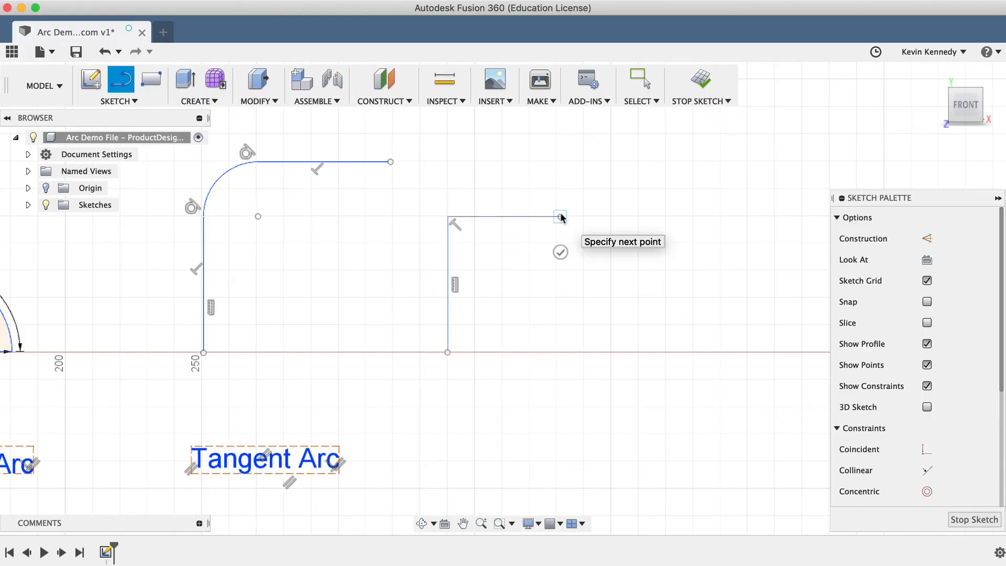
left_click(616, 217)
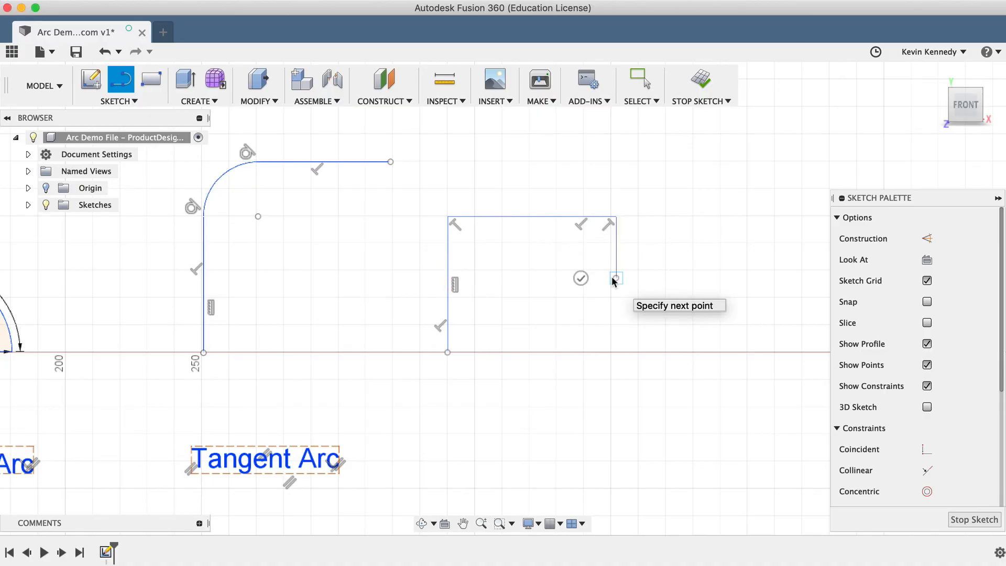
left_click(615, 277)
- Continue the line chain with an inward tangent arc, short lines up and left, and a half-circle tangent arc, then exit the Line tool
left_click_drag(614, 278, 561, 257)
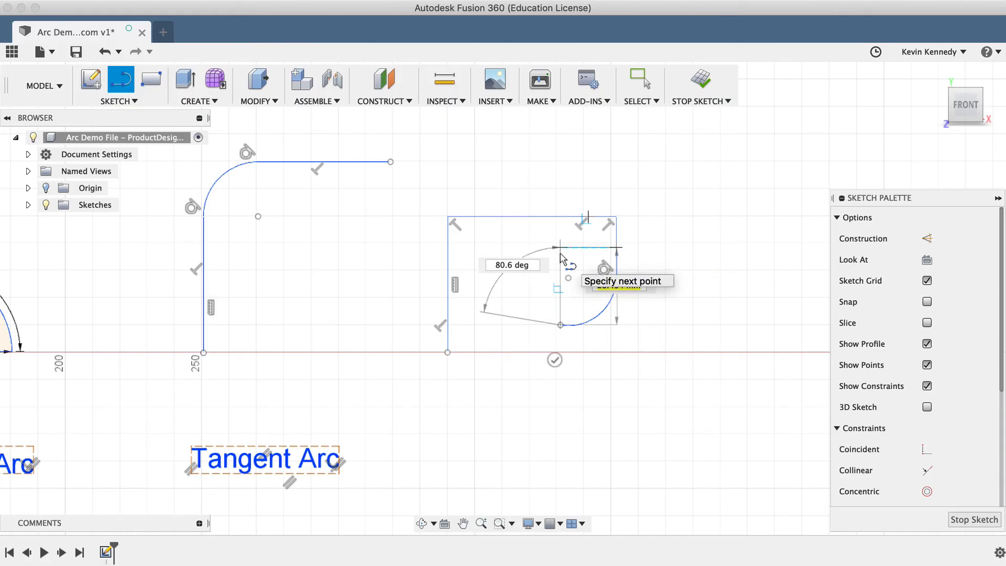
left_click(560, 253)
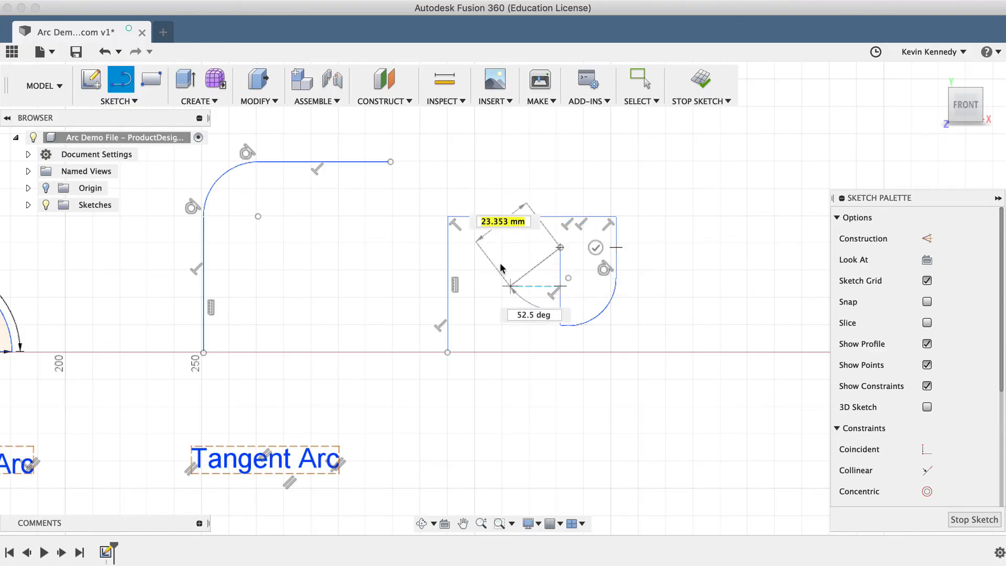
left_click(511, 248)
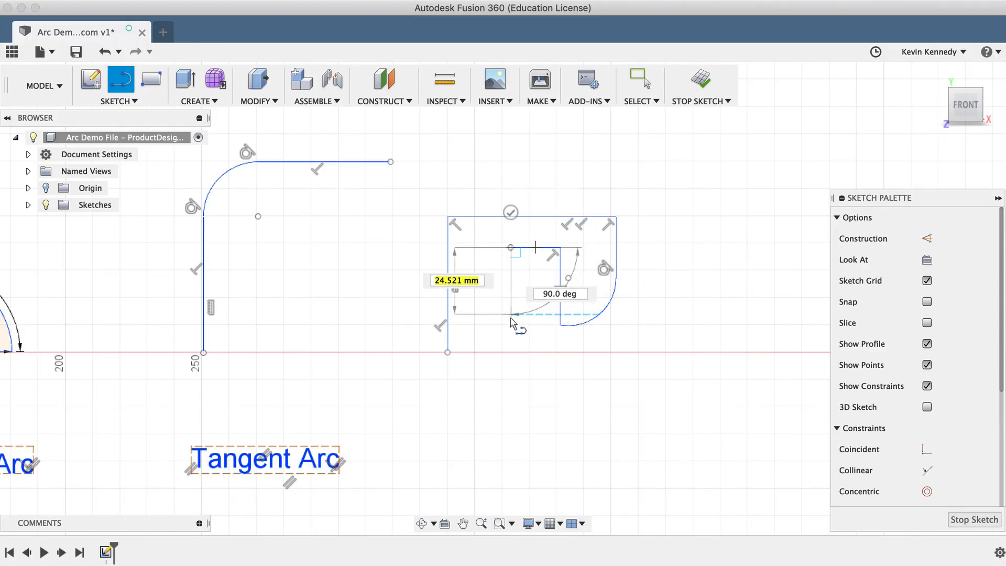
left_click_drag(511, 247, 512, 325)
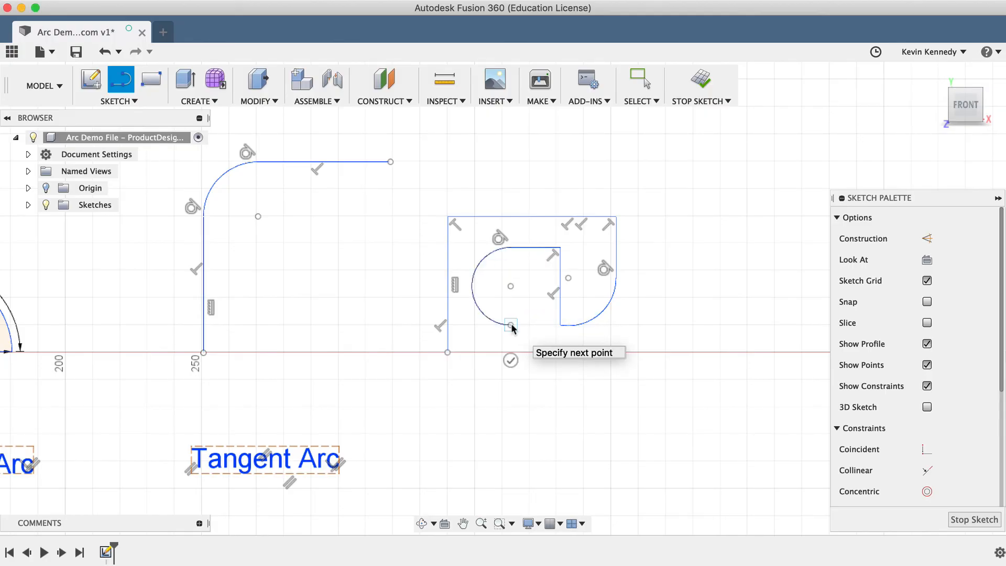
left_click(513, 355)
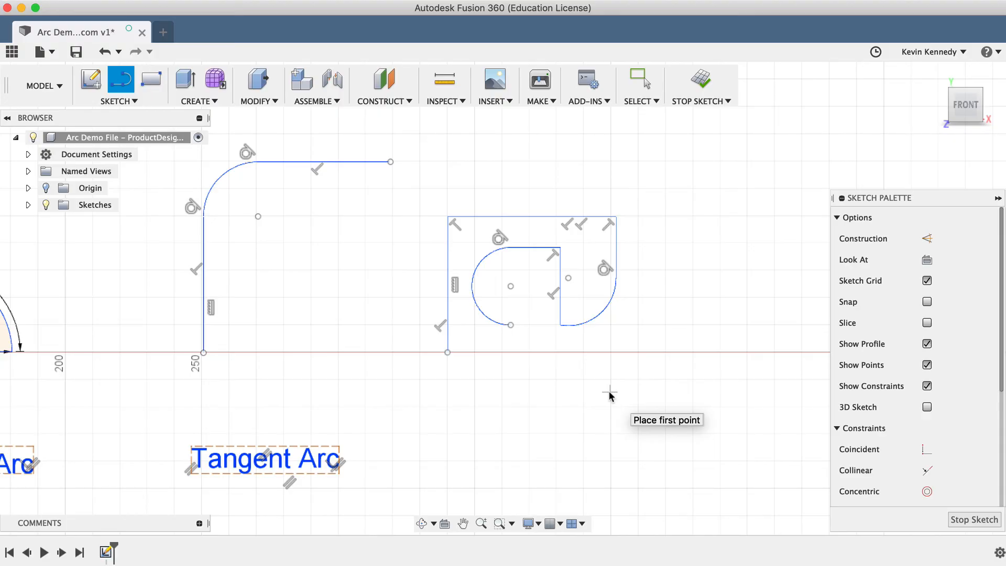
scroll(650, 392, "left", 7)
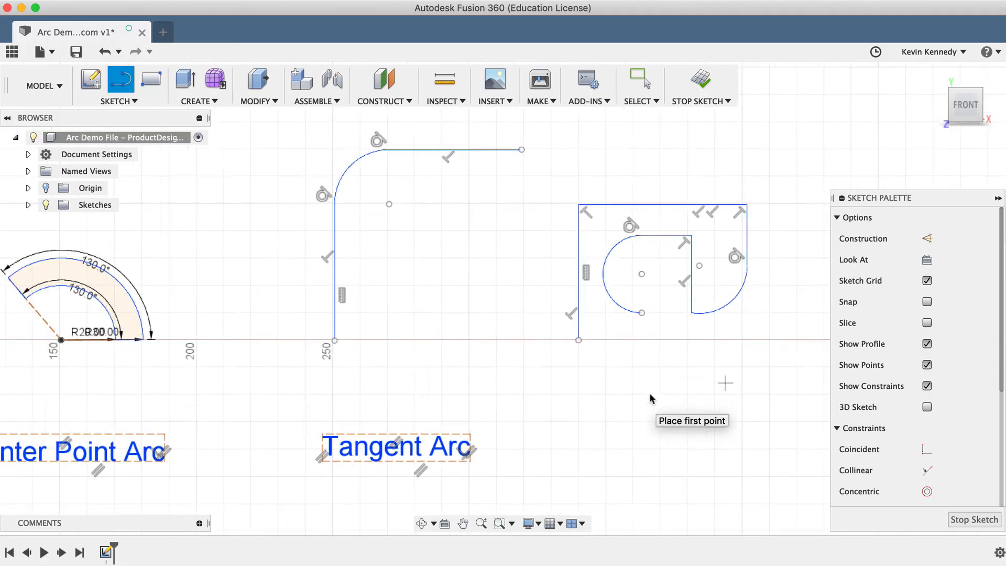
scroll(653, 403, "left", 14)
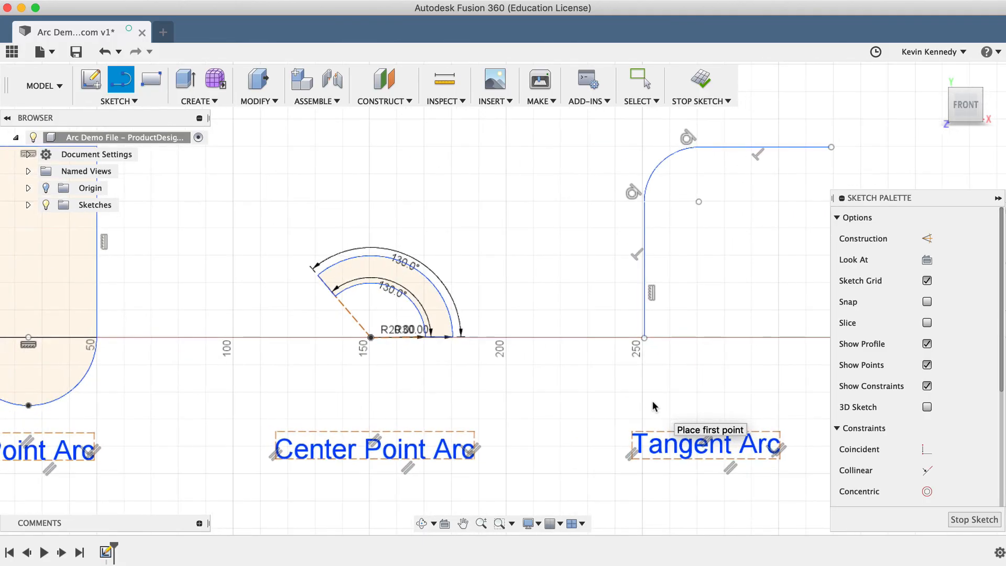
scroll(652, 401, "down", 3)
scroll(652, 401, "right", 3)
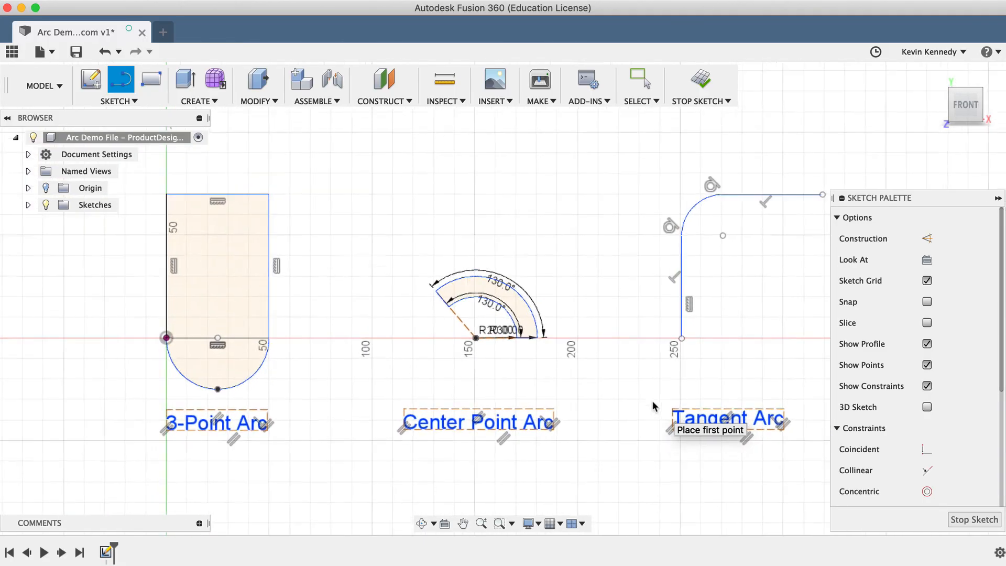
scroll(653, 406, "up", 1)
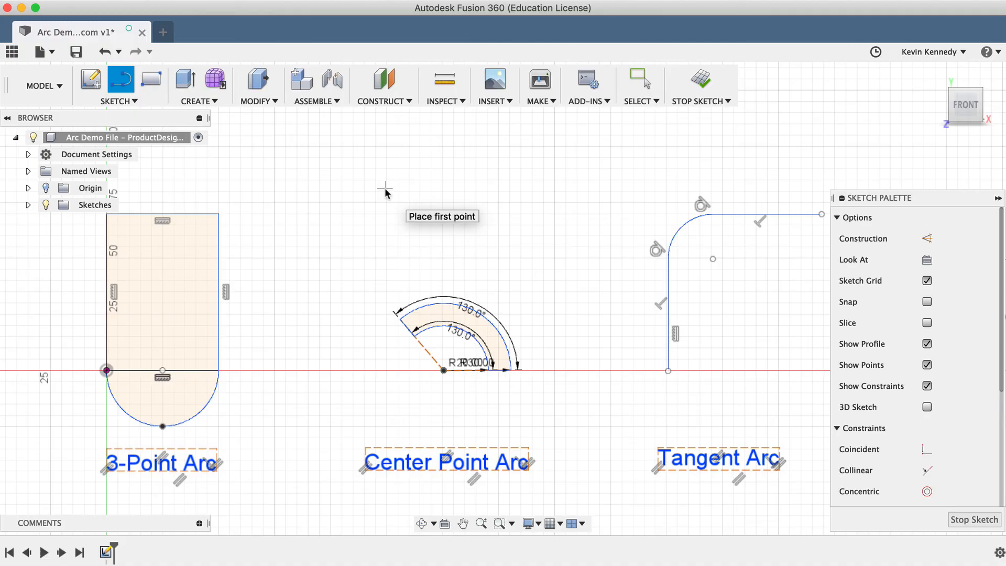
key("Escape")
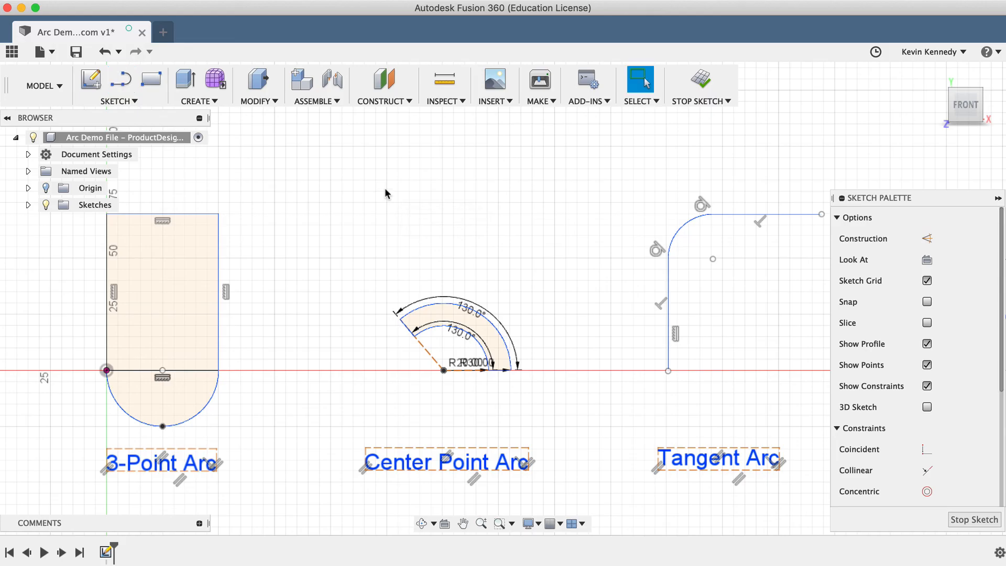